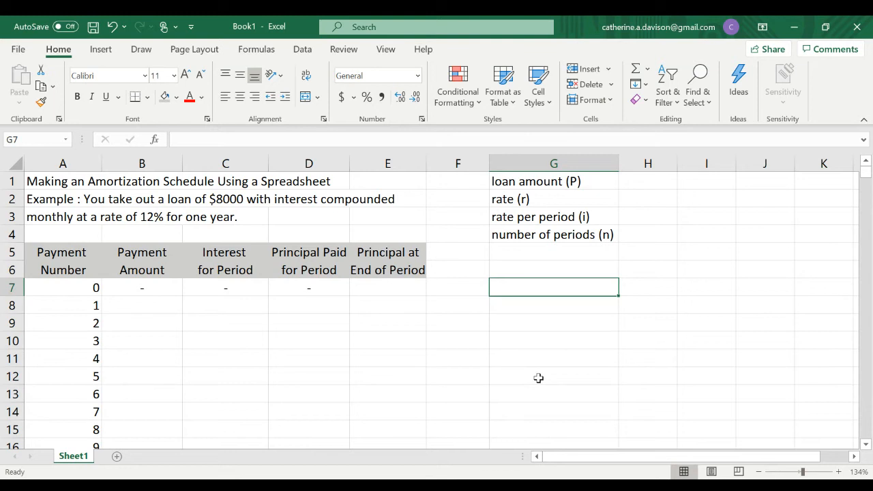
Step: Enter the loan amount 8000 in H1 and the rate .12 in H2
click(660, 188)
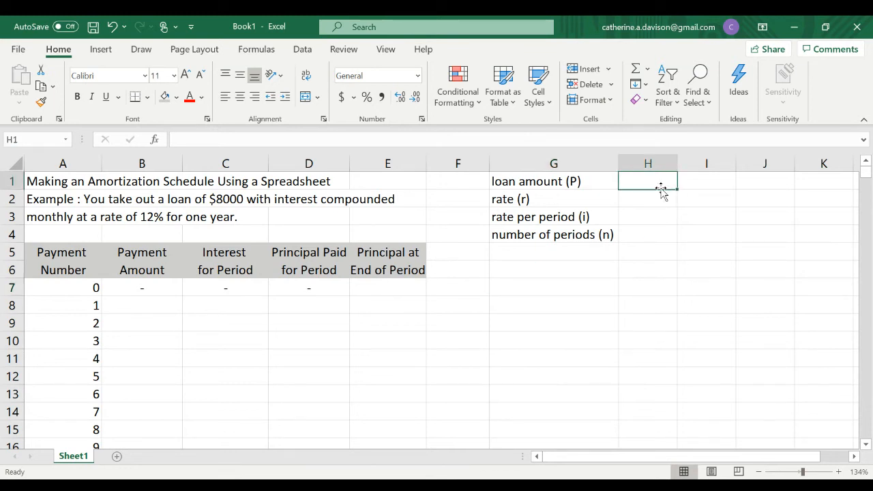
double_click(645, 183)
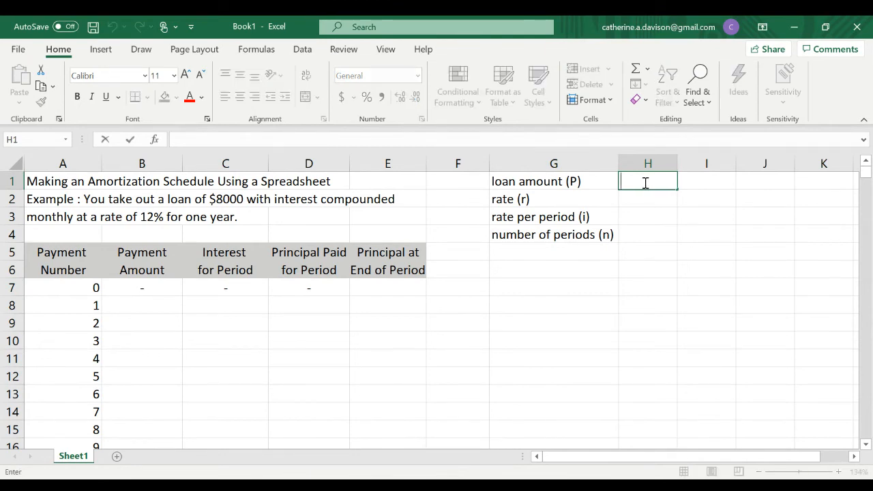
text(8000)
key(Return)
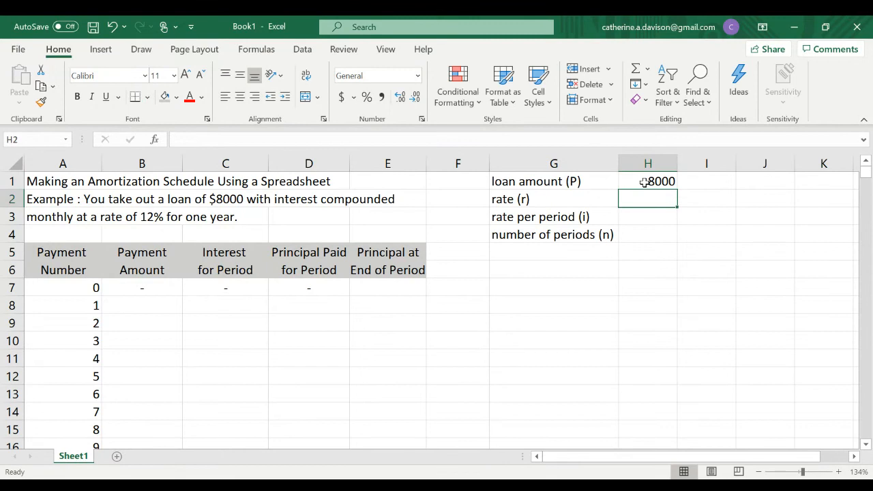
text(.12)
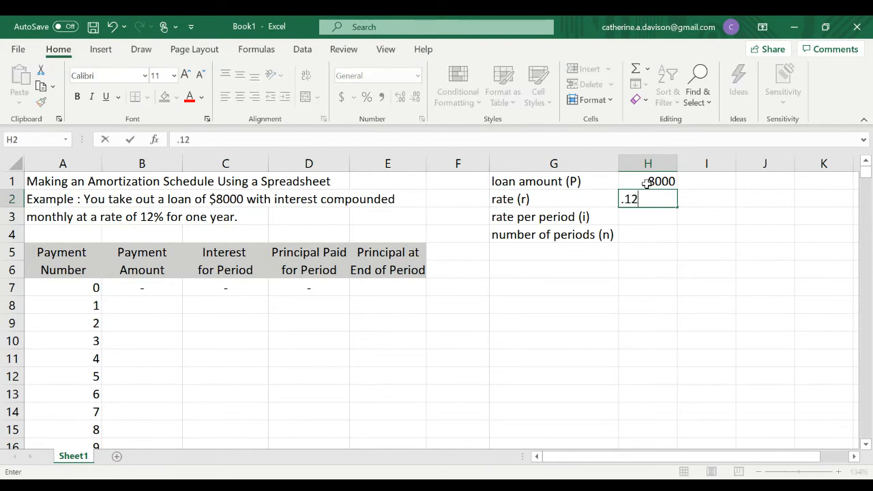
key(Return)
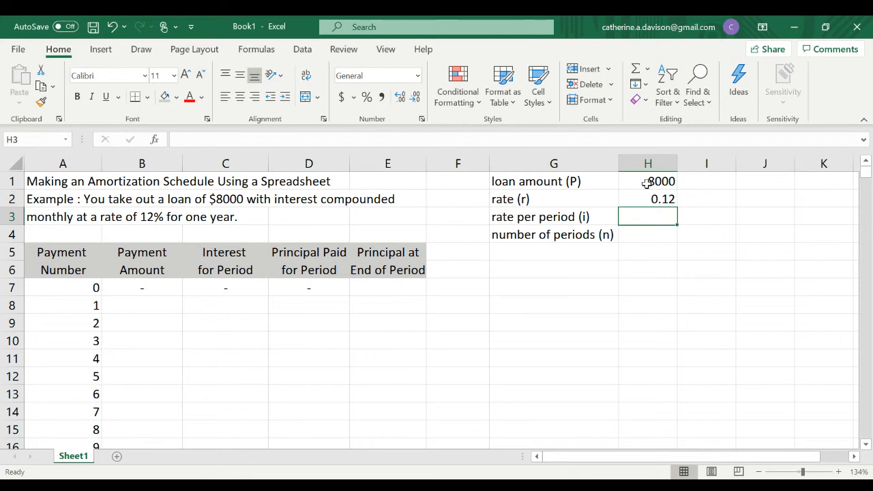
Step: Enter the rate per period .01 in H3 and the number of periods 12 in H4
text(.01)
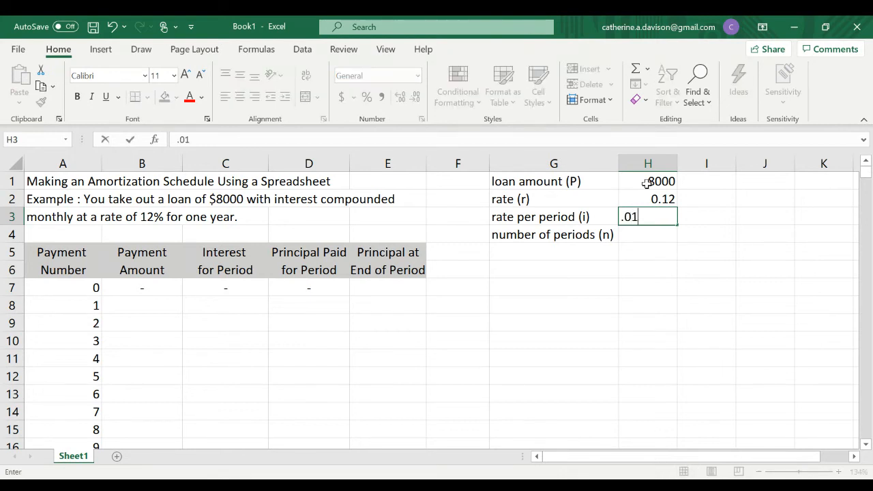
key(Return)
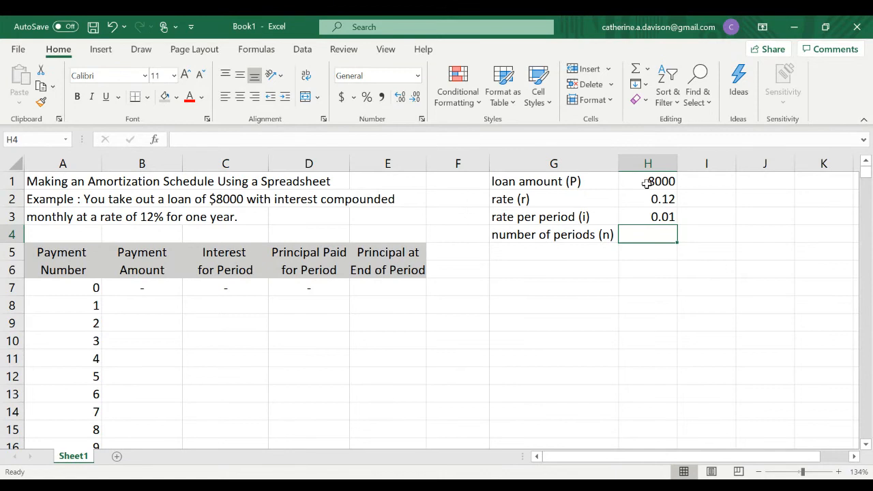
text(12)
key(Return)
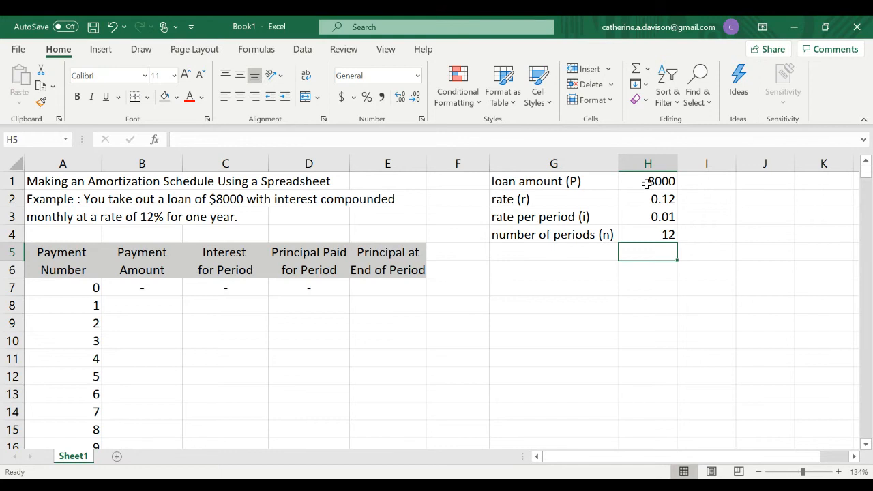
Step: Enter 710.79 as the payment amount for payment 1 in B8
click(152, 304)
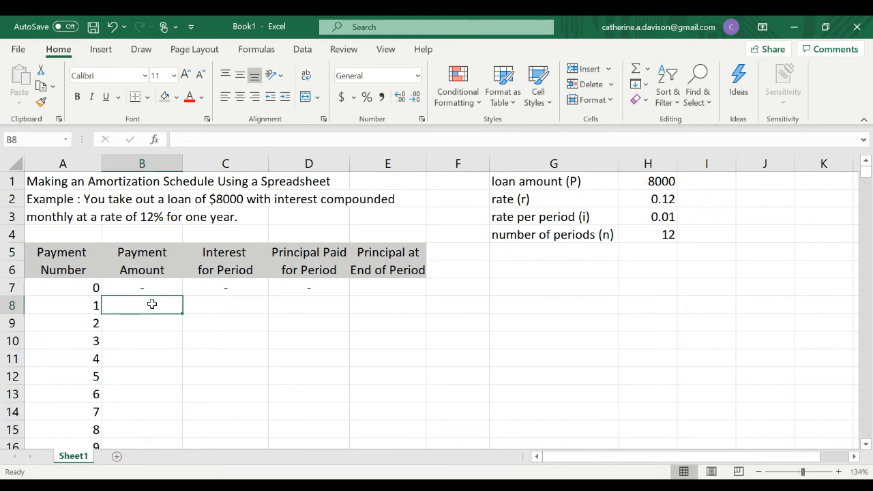
text(710)
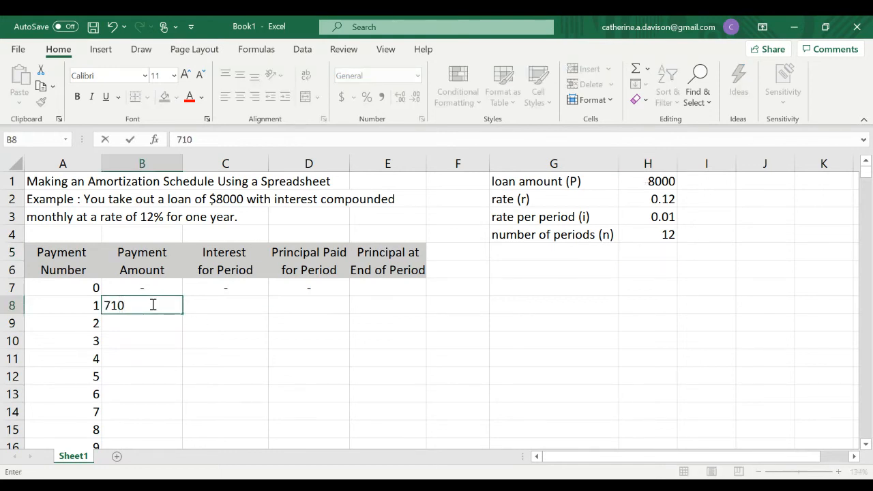
text(.79)
key(Return)
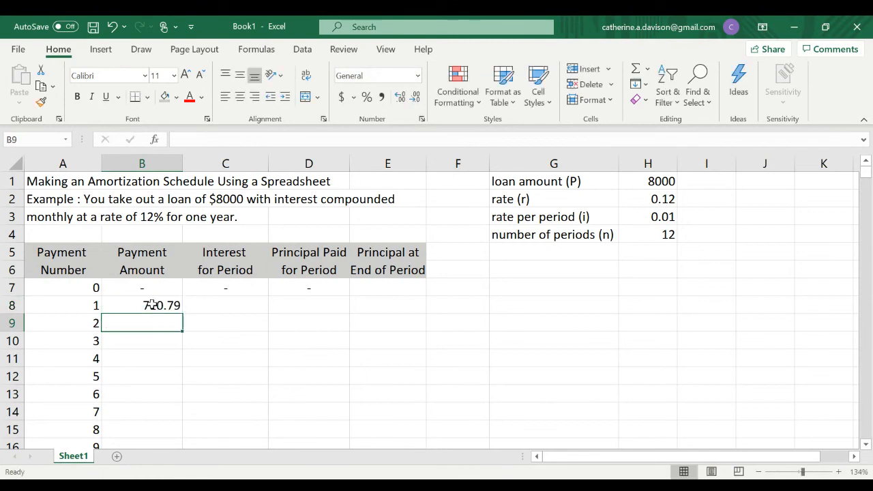
Step: Copy the payment amount in B8 to each of the cells B9 through B19, for payments 2 to 12
click(152, 305)
key(ctrl+c)
key(Down)
key(ctrl+v)
key(Down)
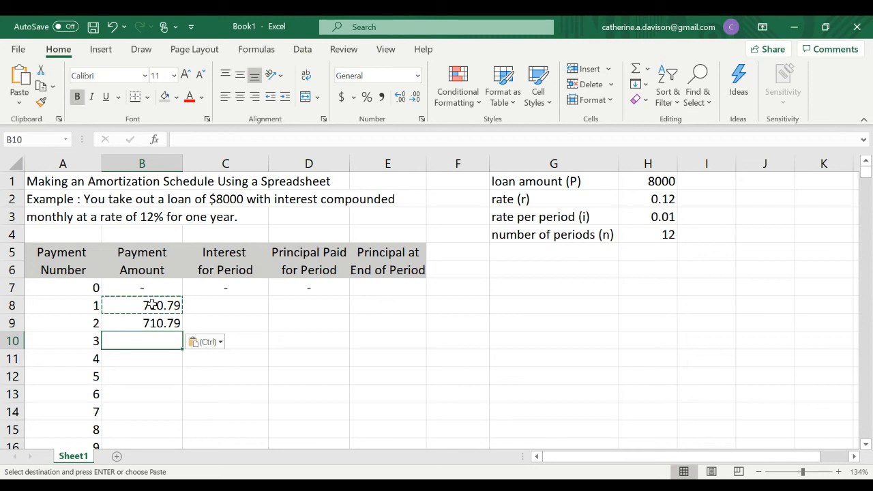
key(ctrl+v)
key(Down)
key(ctrl+v)
key(Down)
key(ctrl+v)
key(Down)
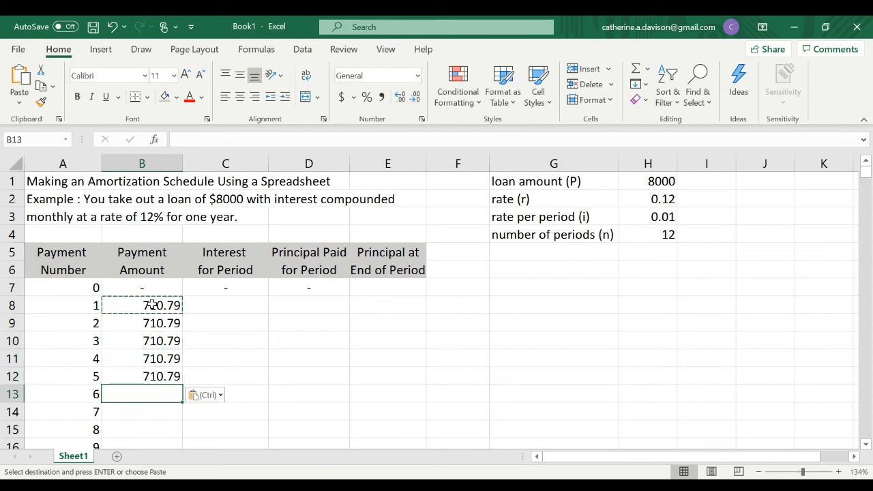
key(ctrl+v)
key(Down)
key(ctrl+v)
key(Down)
key(ctrl+v)
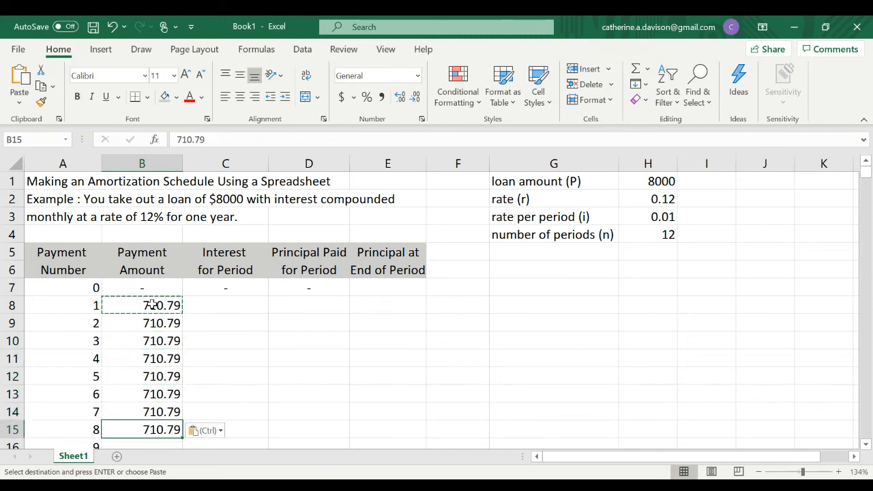
key(Down)
key(ctrl+v)
key(Down)
key(ctrl+v)
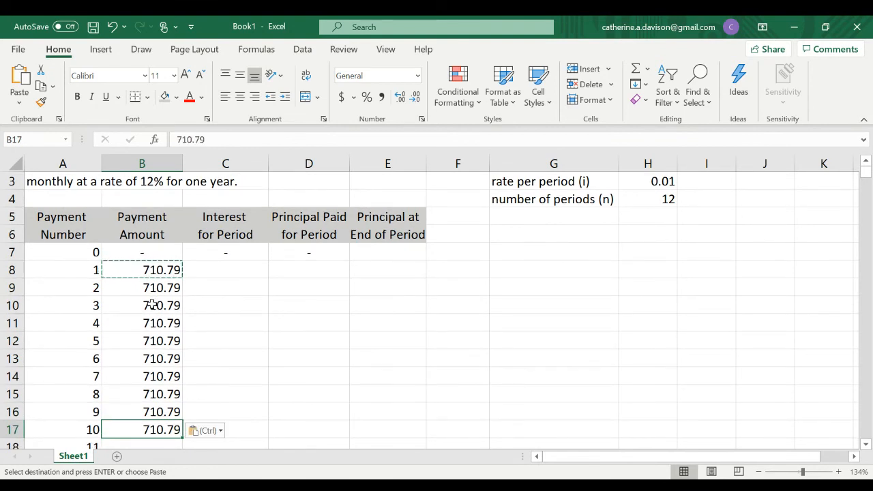
key(Down)
key(ctrl+v)
key(Down)
key(ctrl+v)
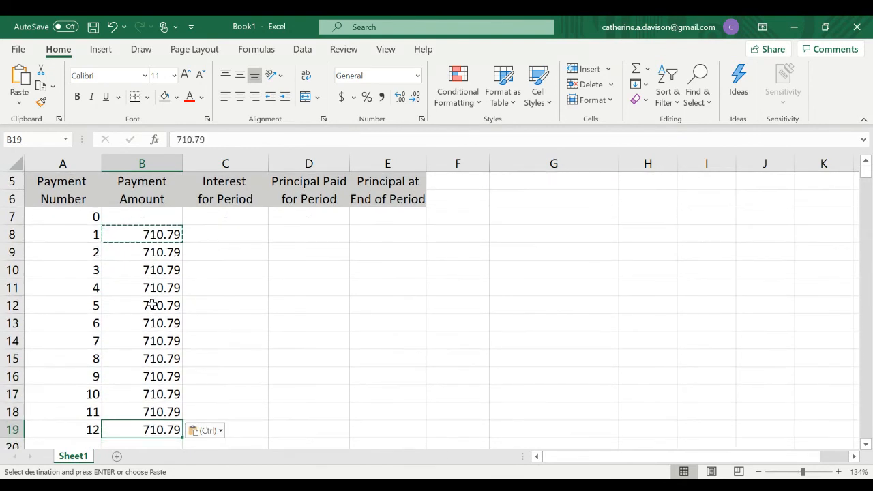
Step: Enter 8000 as the principal at the end of period for payment 0 in E7
key(Right)
key(Up)
key(Up)
key(Up)
key(Up)
key(Up)
key(Up)
key(Up)
key(Up)
key(Up)
key(Up)
key(Up)
key(Up)
key(Up)
key(Up)
key(Up)
key(Up)
key(Up)
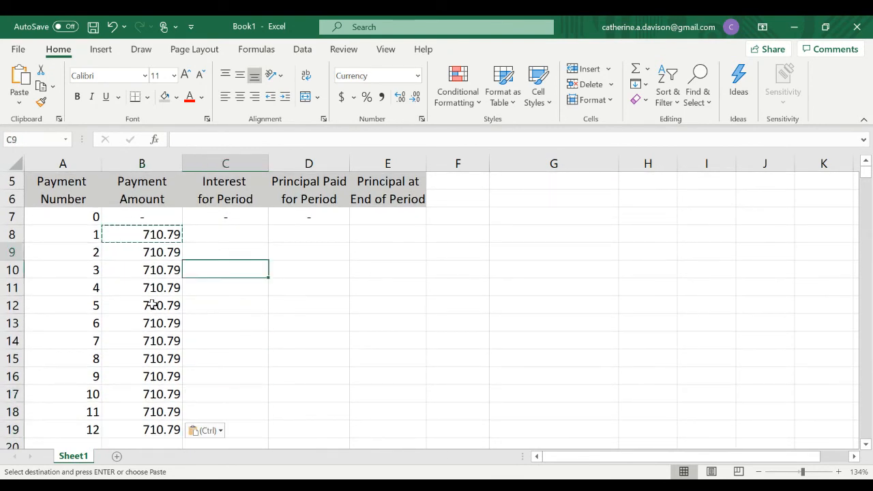
scroll(152, 304, up, 2)
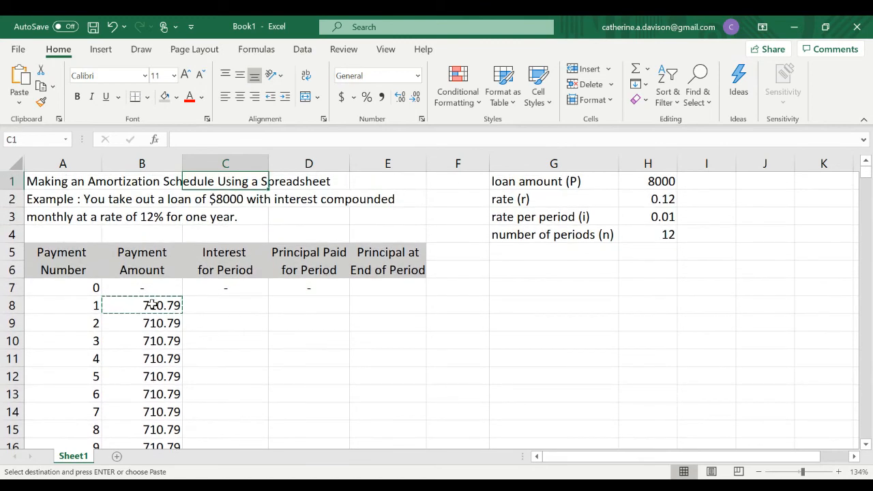
key(Down)
key(Down)
key(Down)
key(Down)
key(Right)
key(Right)
key(Right)
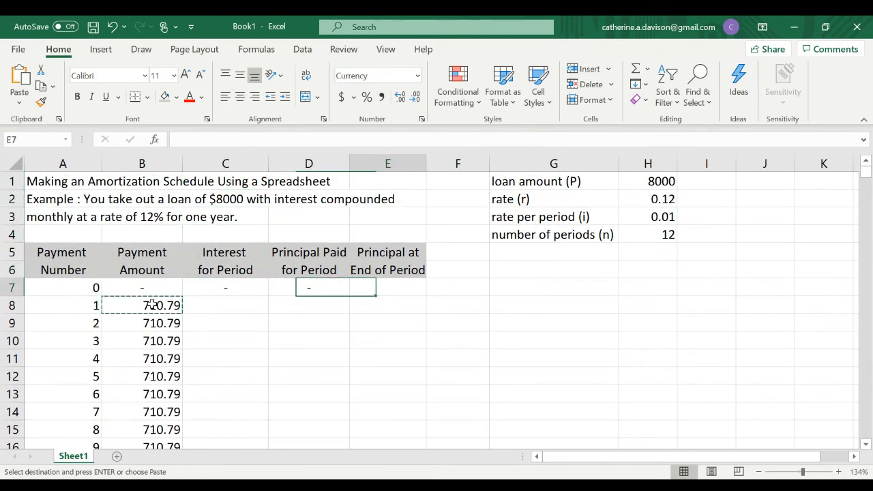
key(Left)
text(80000)
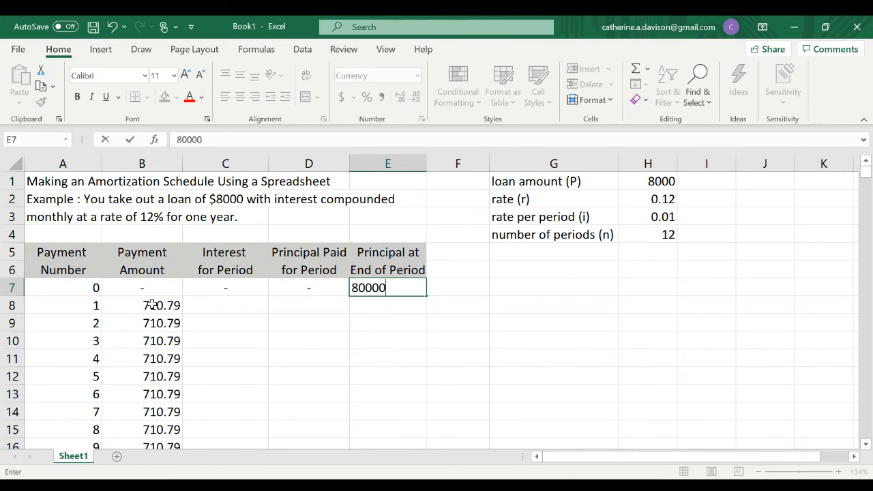
key(BackSpace)
key(Return)
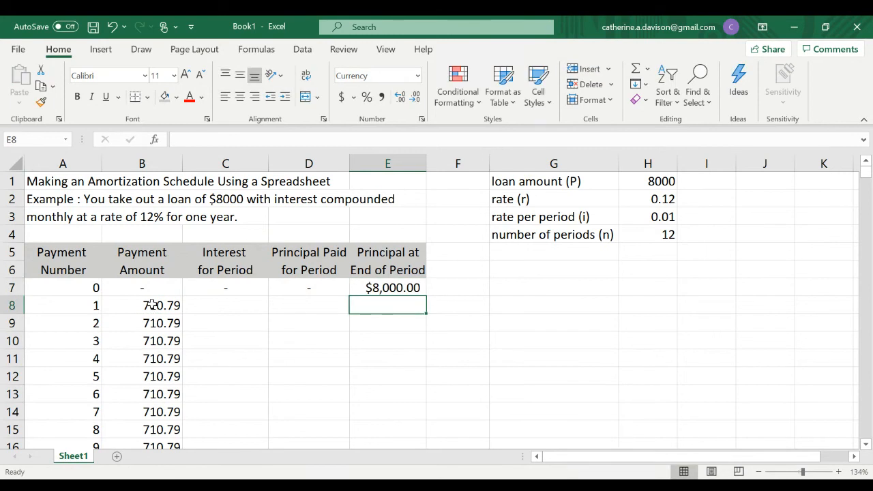
Step: Calculate the interest for payment 1 in C8 with the formula =.01*E7
key(Left)
key(Left)
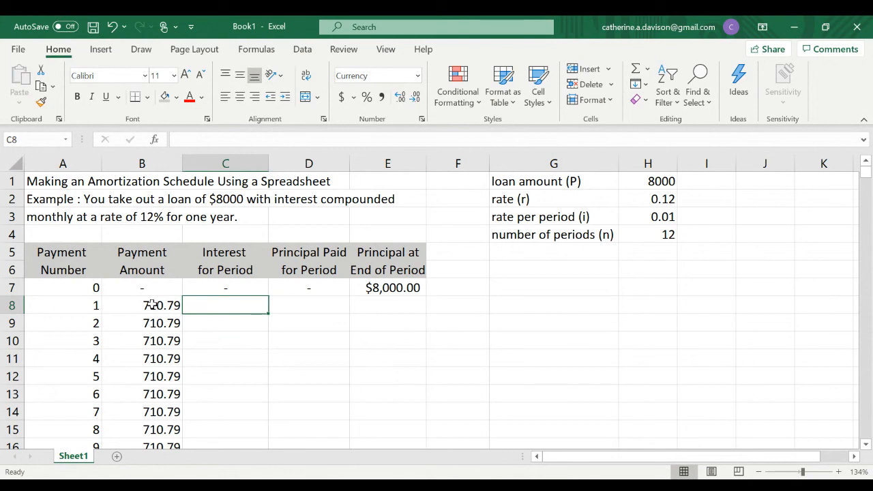
click(662, 217)
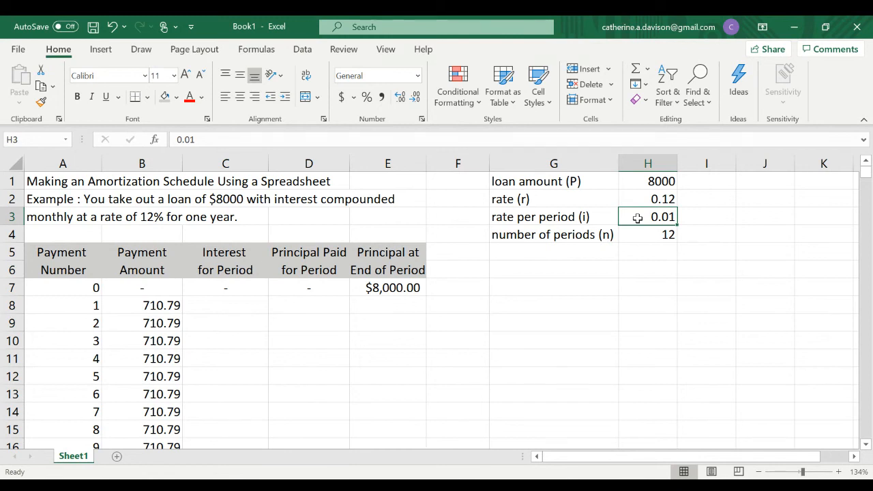
click(224, 303)
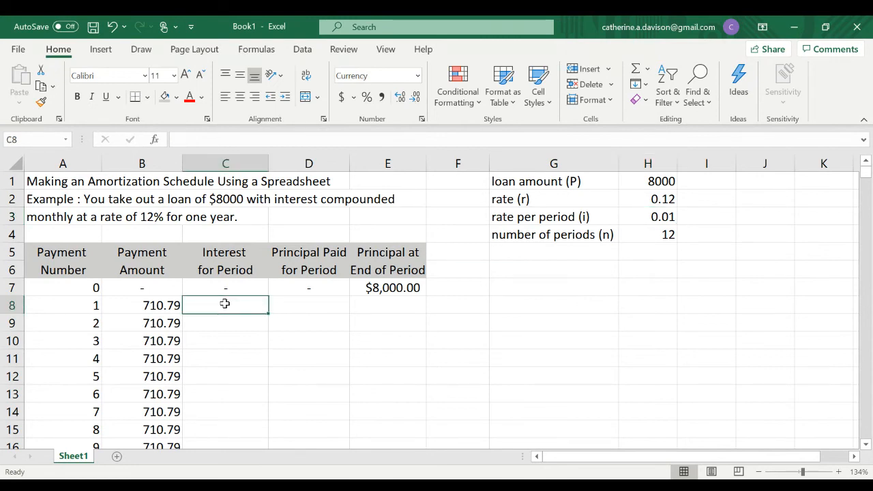
text(=/)
key(BackSpace)
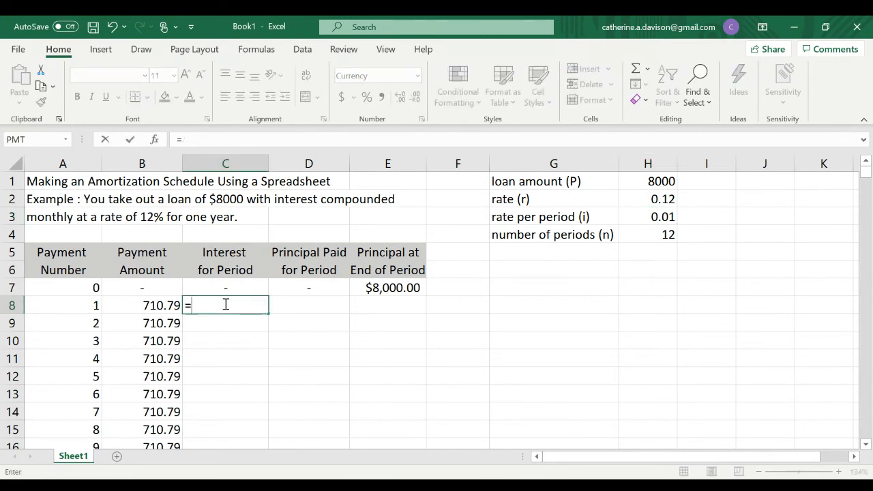
text(.01*)
click(376, 289)
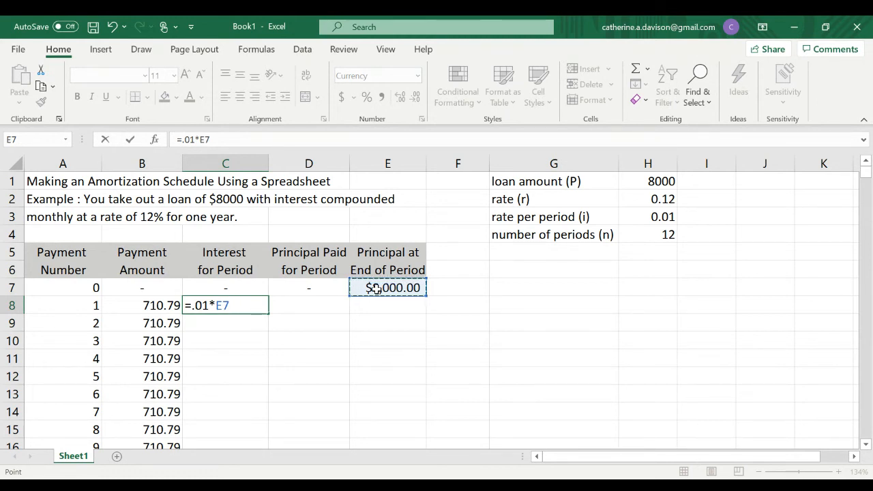
key(Return)
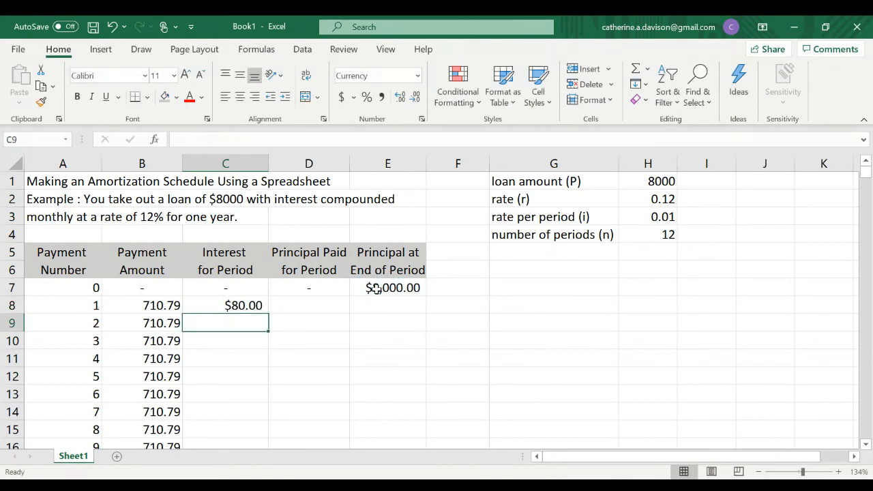
Step: Calculate the principal paid for payment 1 in D8 by subtracting the interest in C8 from the payment amount in B8
key(Up)
key(Right)
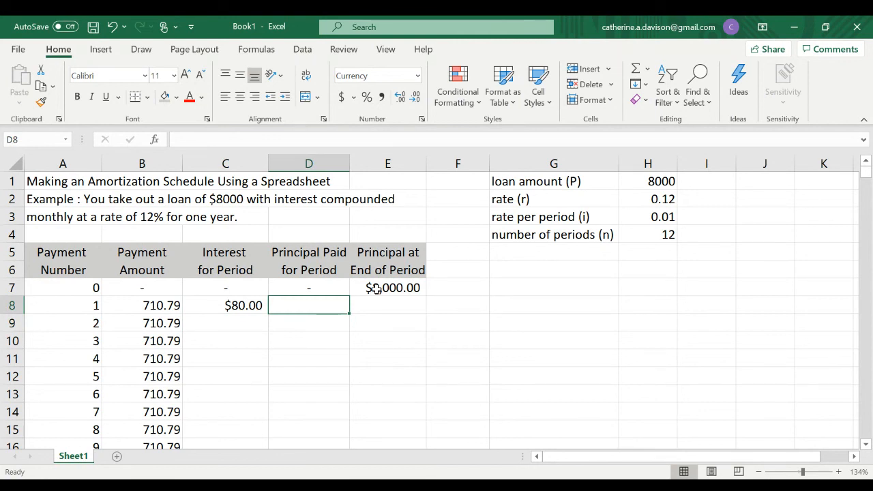
text(=)
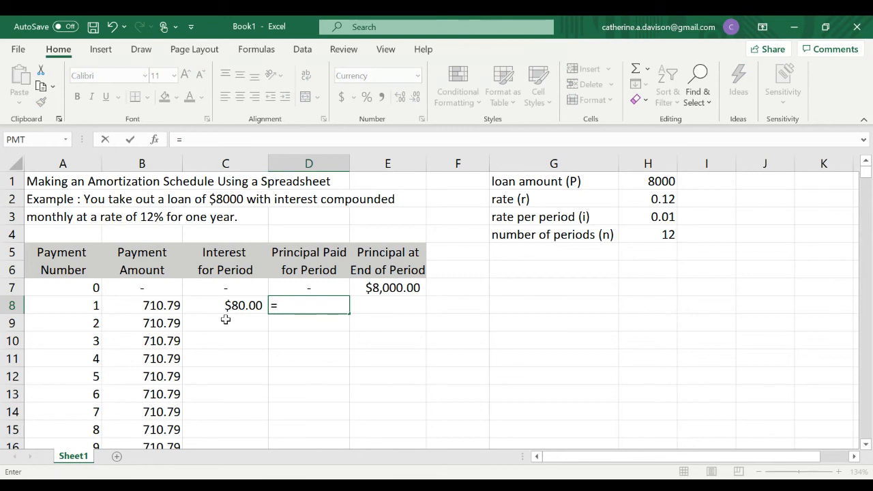
click(153, 305)
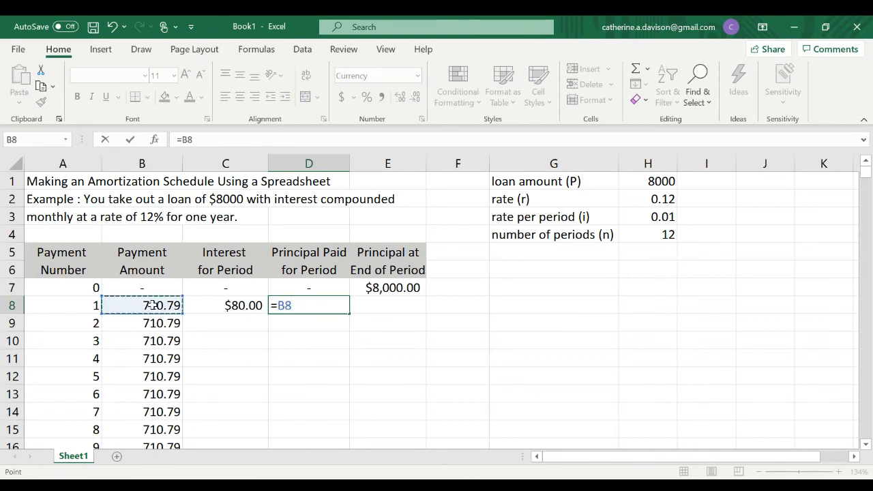
text(-)
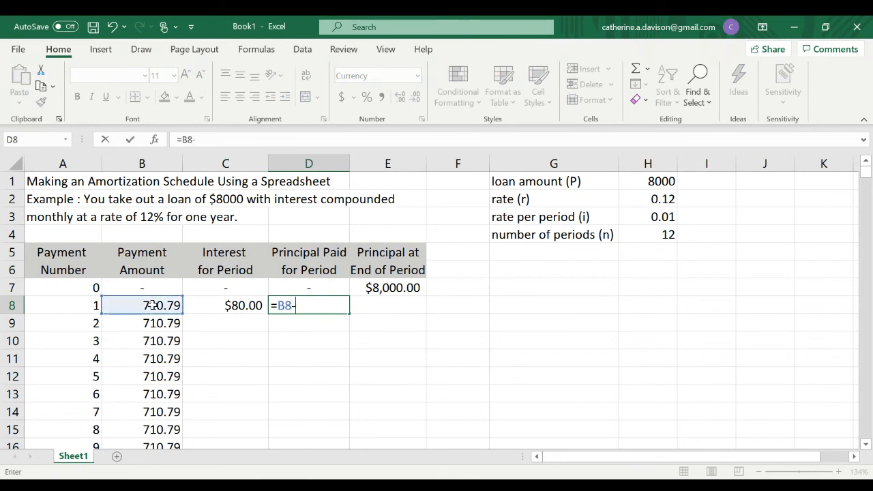
click(244, 304)
key(Return)
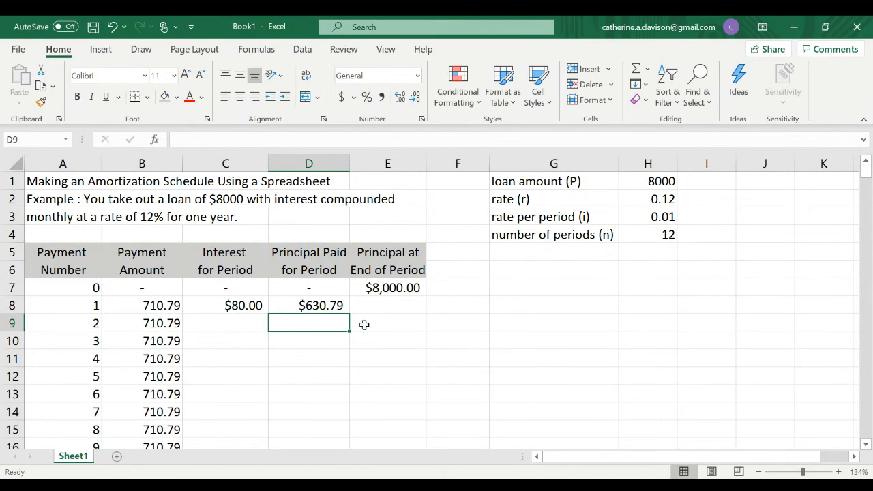
Step: Calculate the principal at end of period for payment 1 in E8 with the formula =E7-D8
click(393, 307)
text(=)
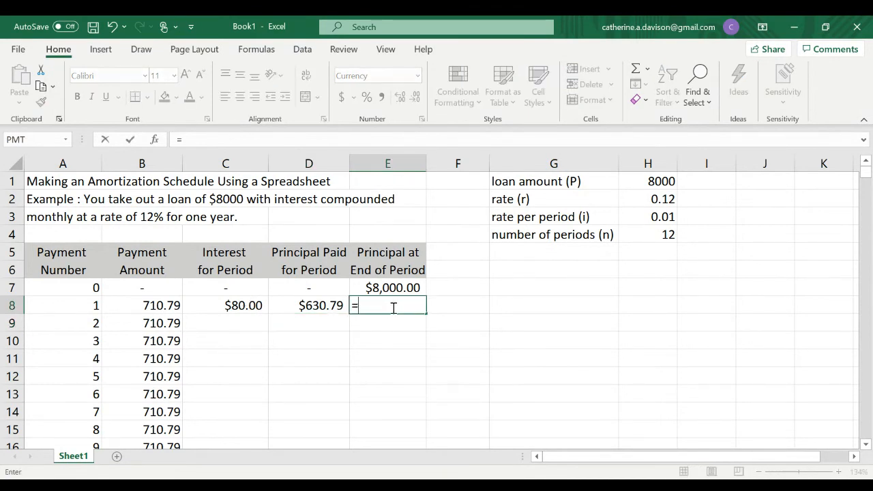
click(398, 288)
click(397, 288)
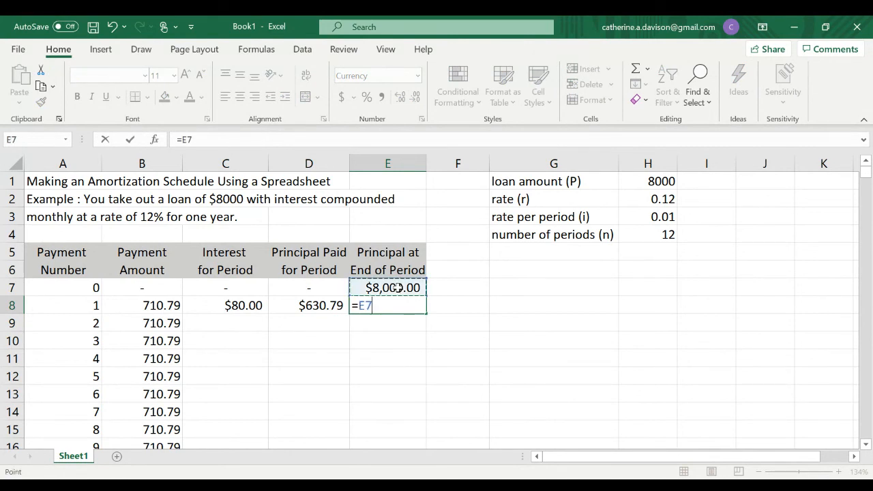
text(-)
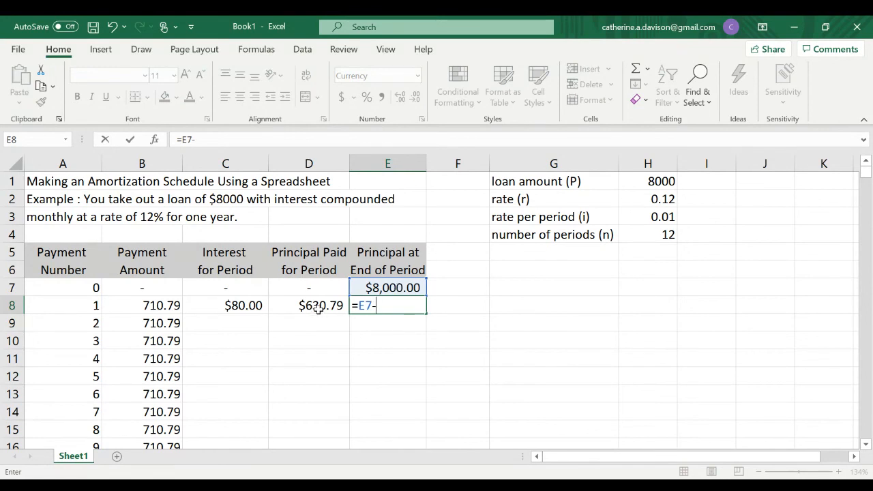
click(318, 308)
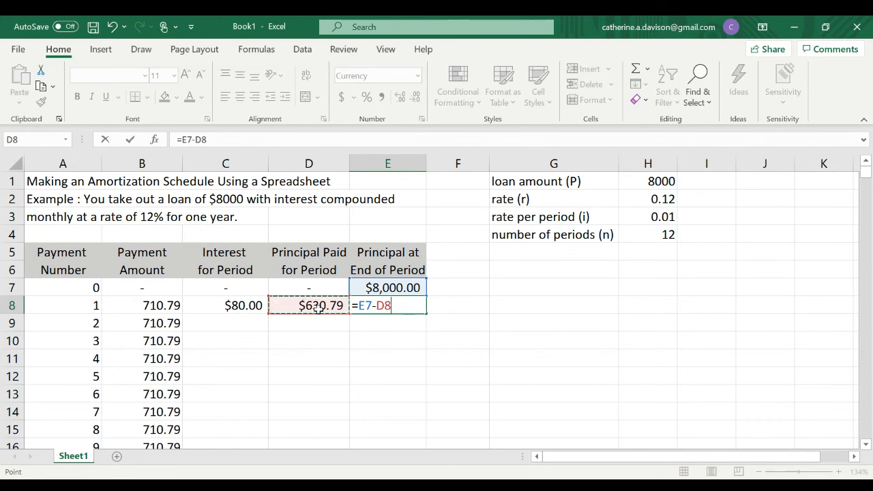
key(Return)
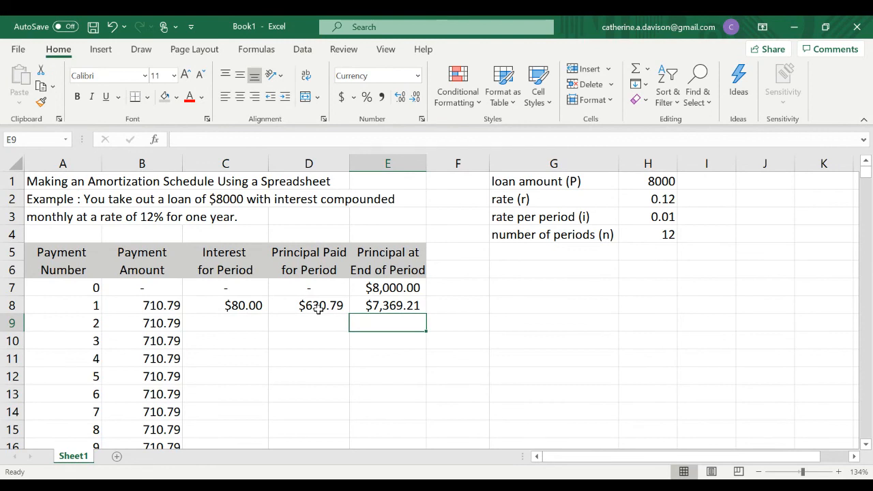
Step: Copy the interest formula in C8 down through C19, covering payments 2 to 12
click(318, 309)
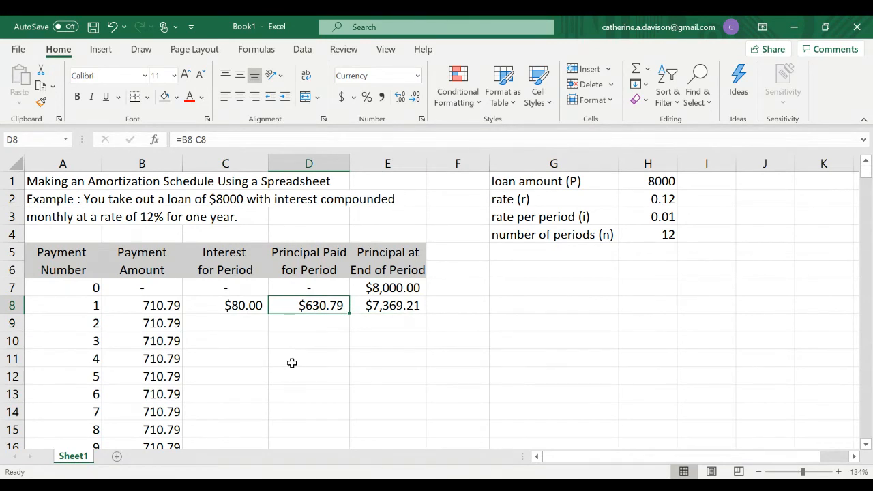
scroll(292, 363, down, 1)
scroll(292, 363, down, 1)
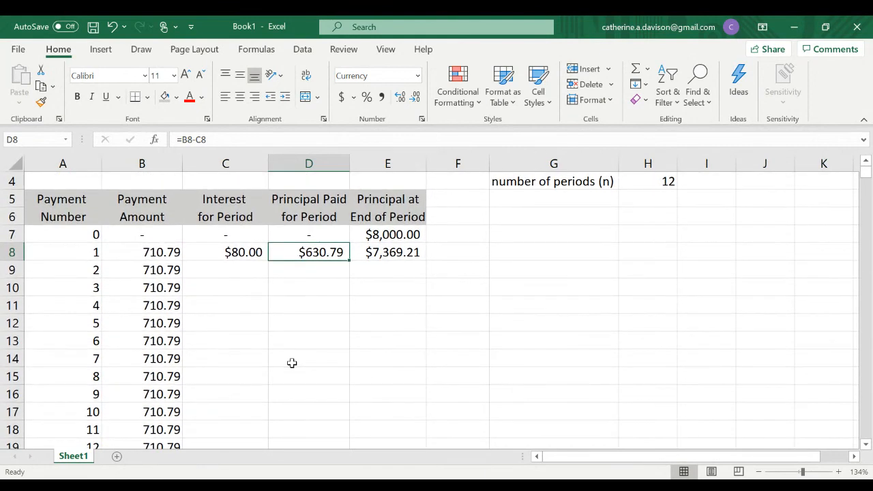
click(244, 254)
click(409, 234)
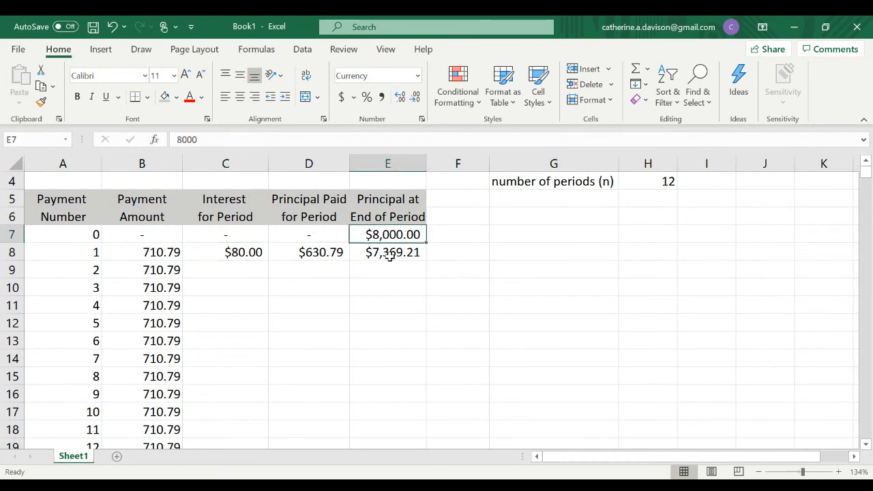
click(389, 254)
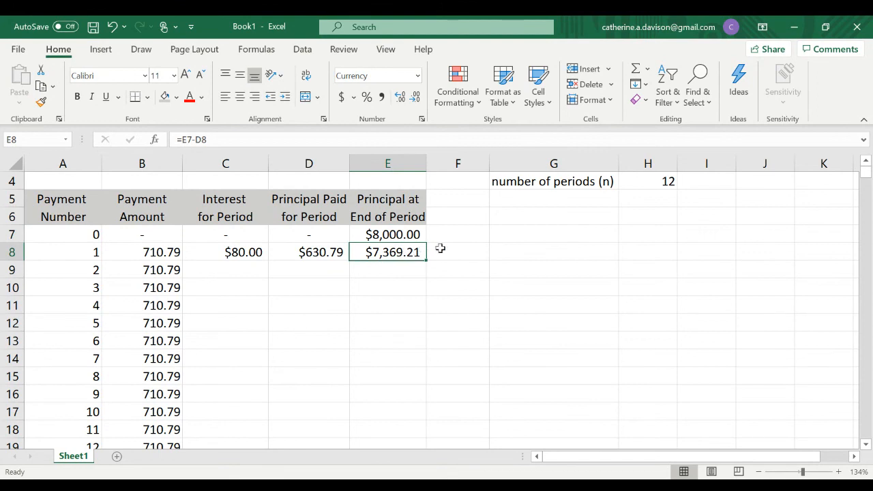
click(253, 253)
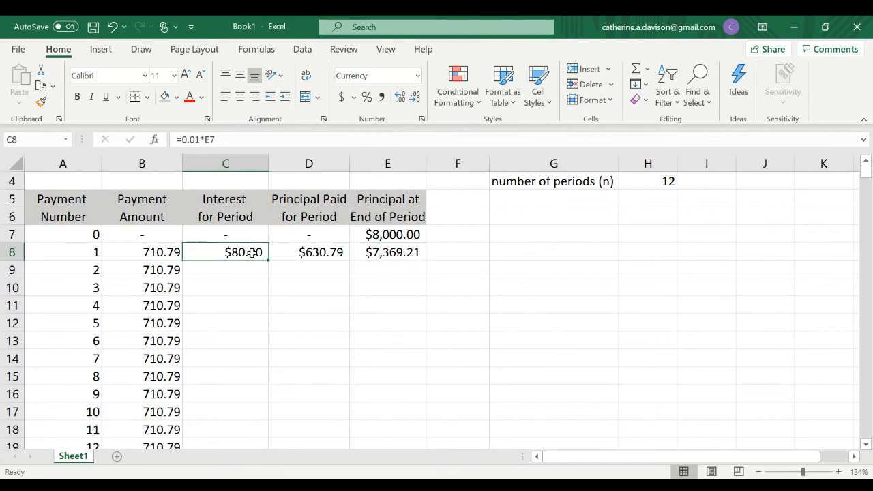
scroll(253, 253, down, 1)
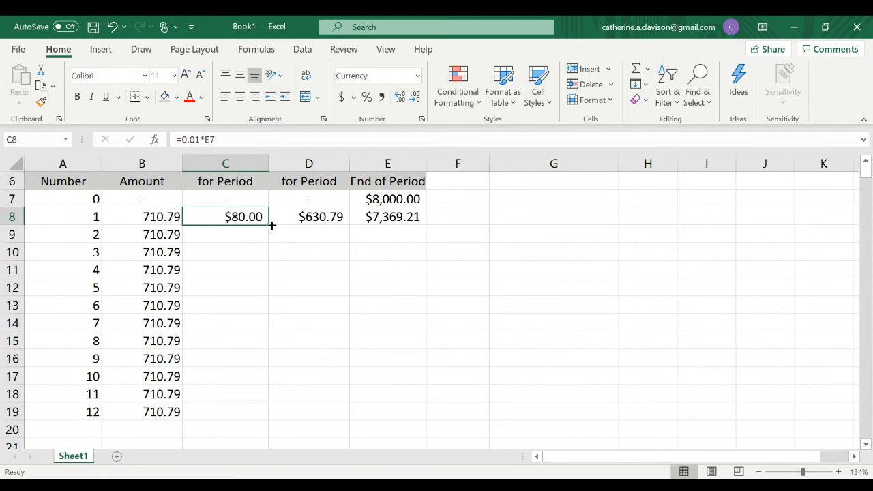
drag(269, 226, 257, 421)
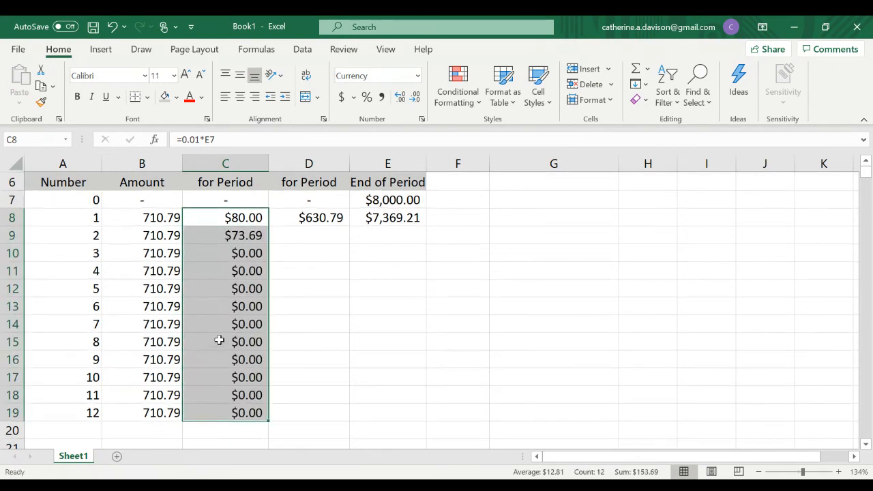
Step: Fill the principal paid formula from D8 down through D19 for the remaining payments
click(302, 235)
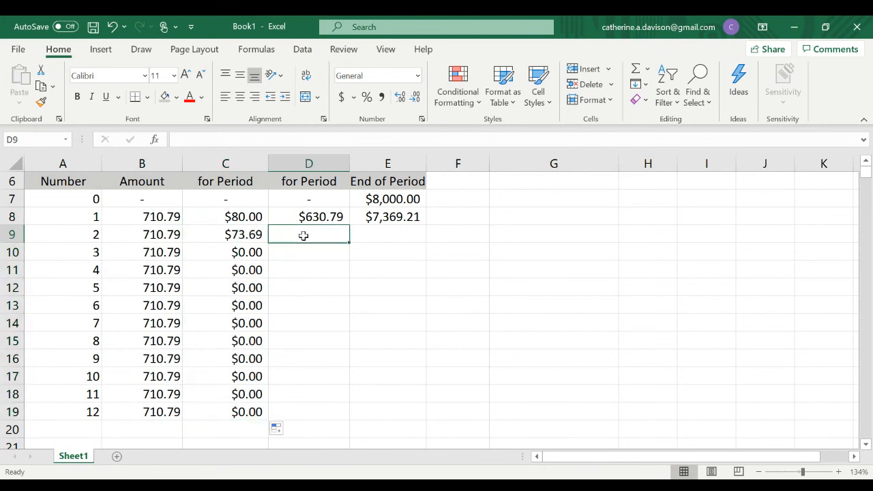
click(236, 235)
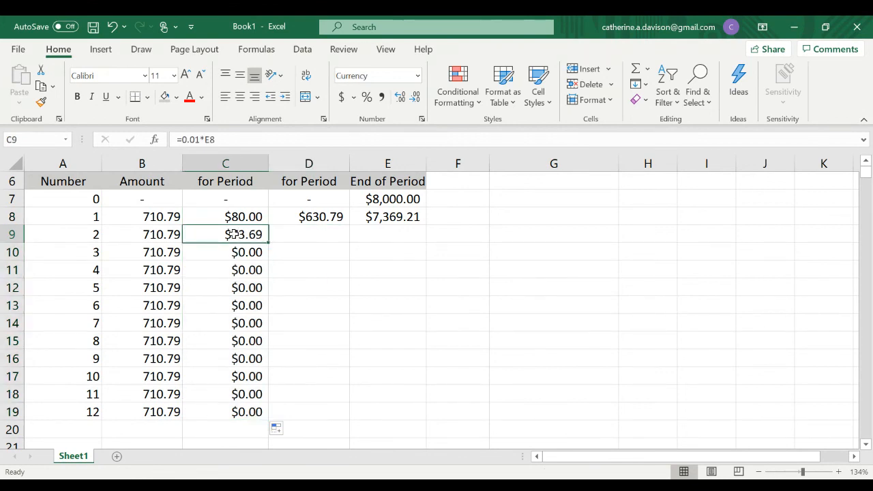
click(392, 221)
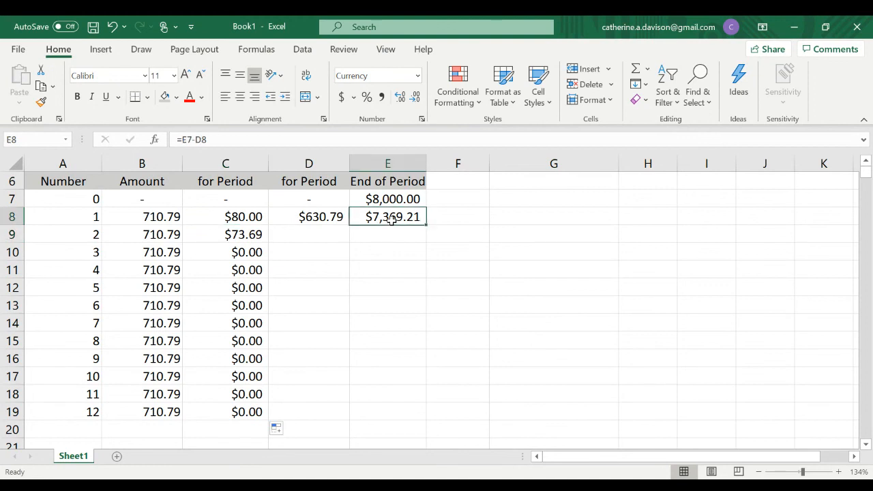
click(401, 199)
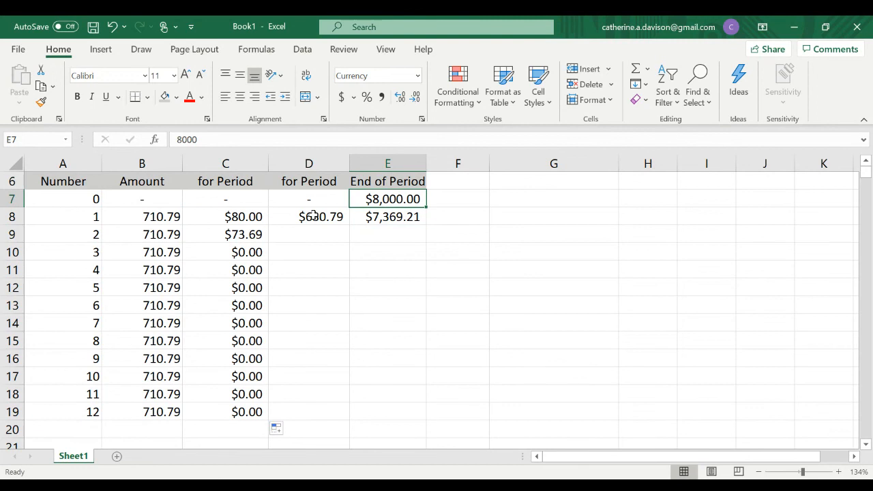
click(300, 232)
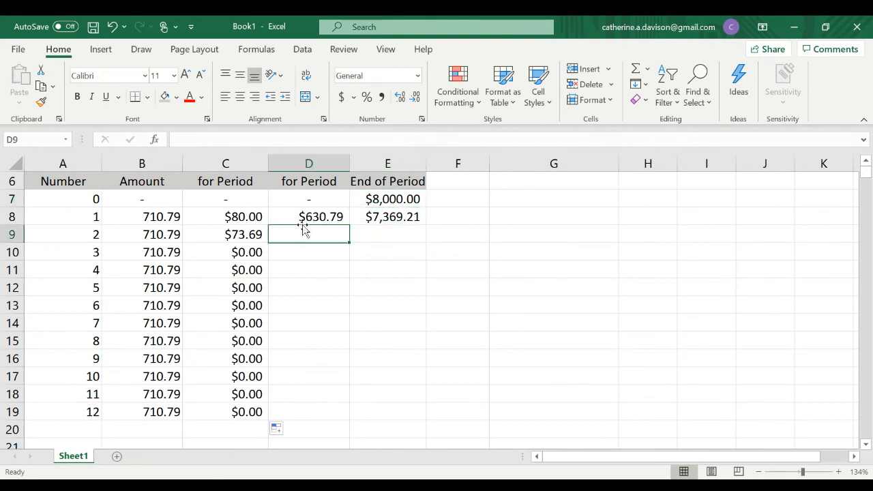
scroll(300, 255, up, 2)
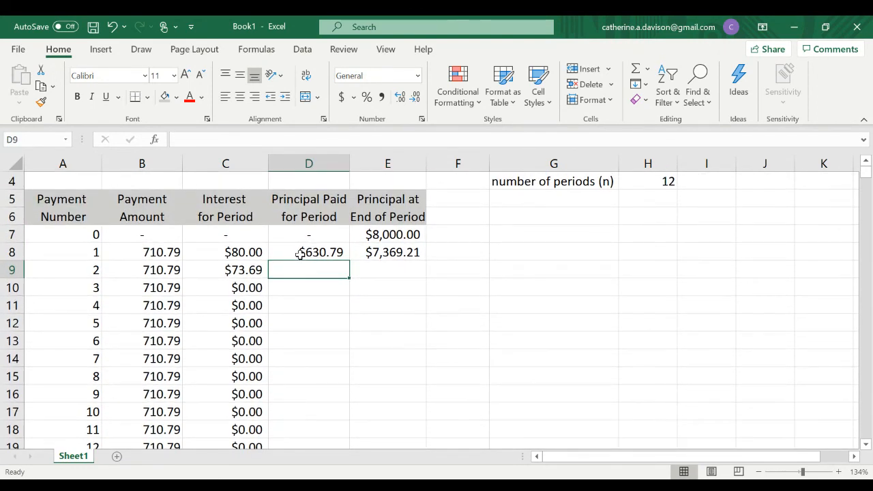
click(172, 273)
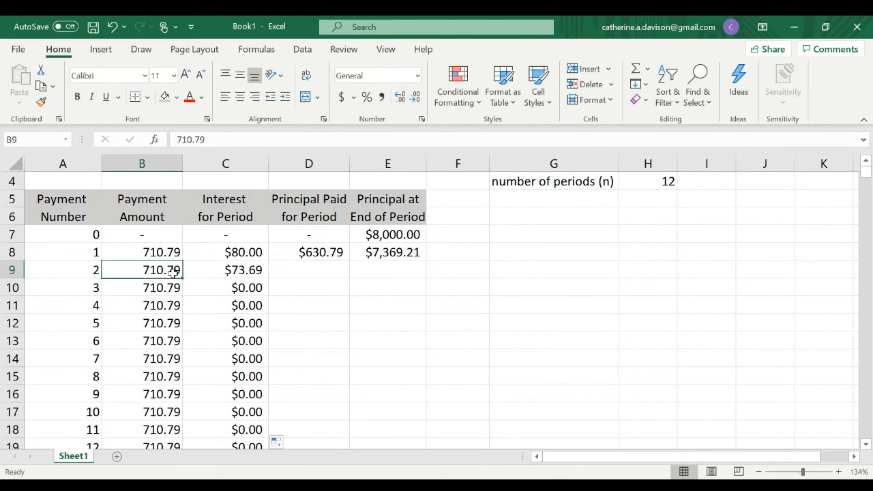
click(229, 276)
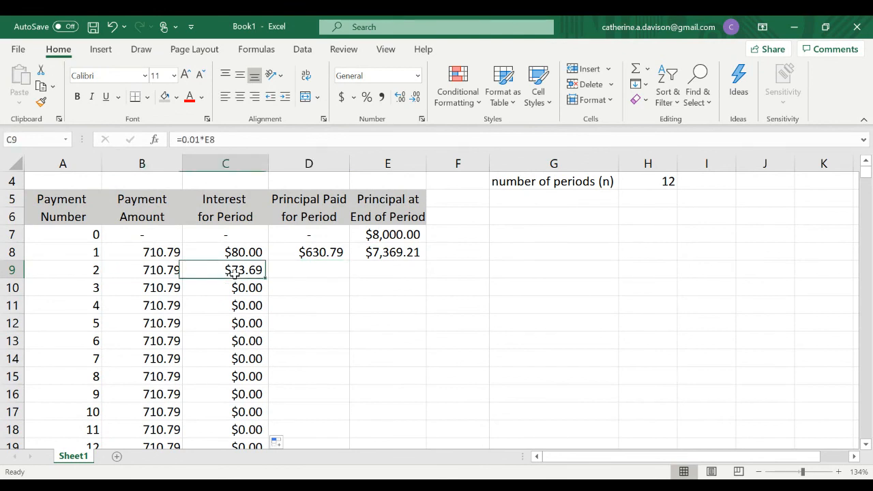
click(308, 252)
drag(349, 260, 351, 394)
drag(352, 411, 330, 407)
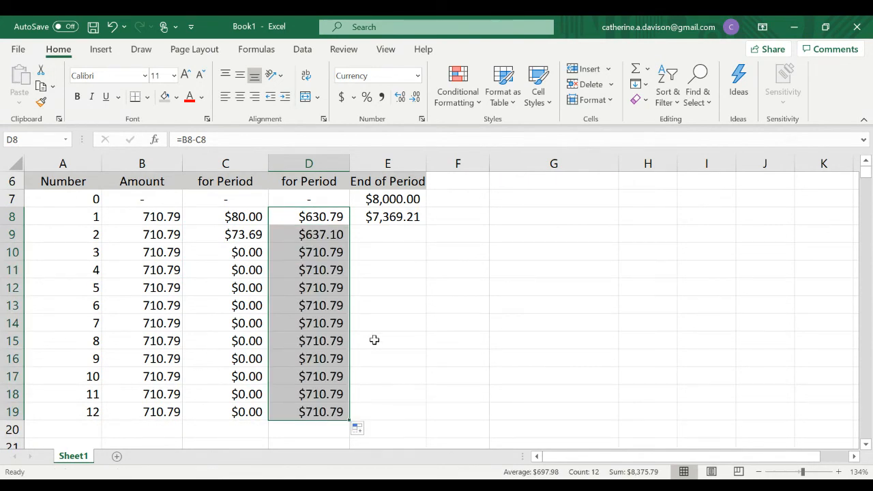
Step: Extend the end-of-period principal formula from E8 down through E19 to complete the schedule
scroll(374, 341, up, 1)
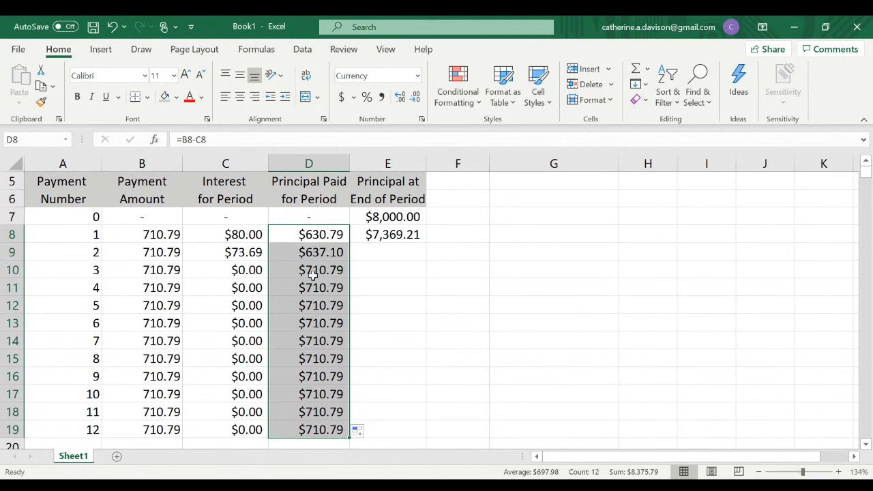
click(262, 274)
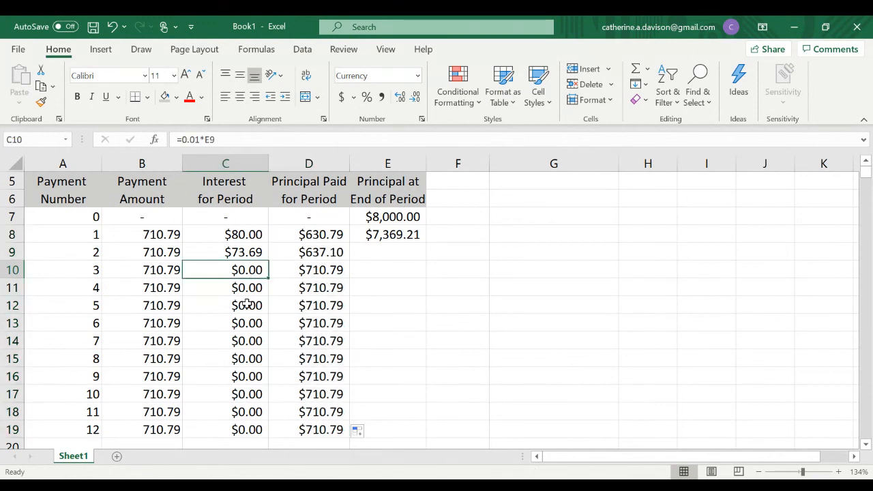
click(410, 235)
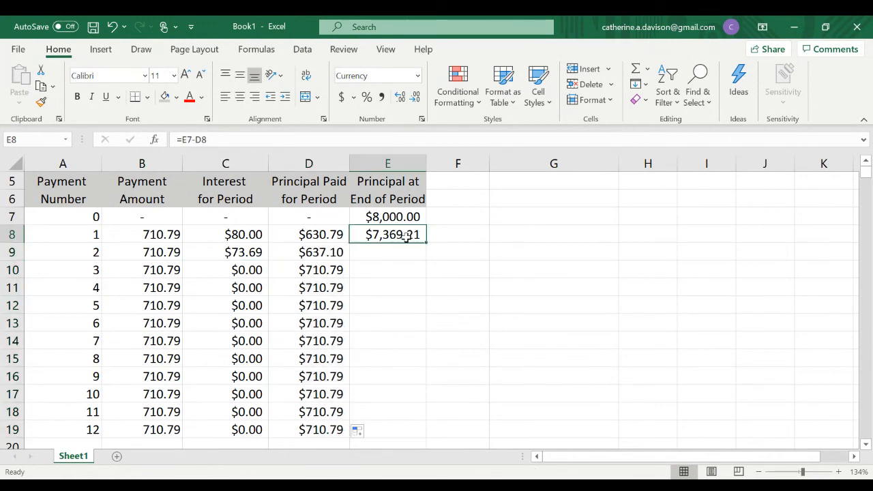
drag(426, 242, 411, 428)
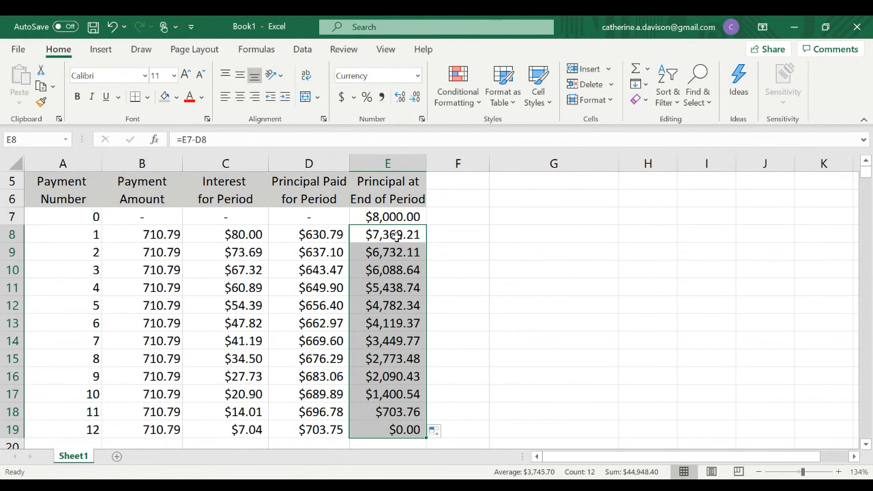
click(477, 248)
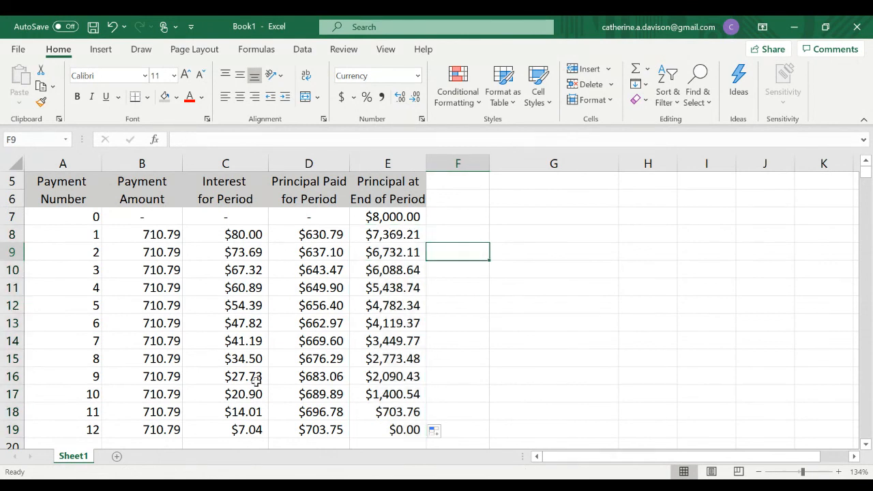
Step: Review the interest for each period cell by cell from C8 to C19
click(256, 234)
key(Down)
key(Down)
key(Down)
key(Down)
key(Down)
key(Down)
key(Down)
key(Down)
key(Down)
key(Down)
key(Down)
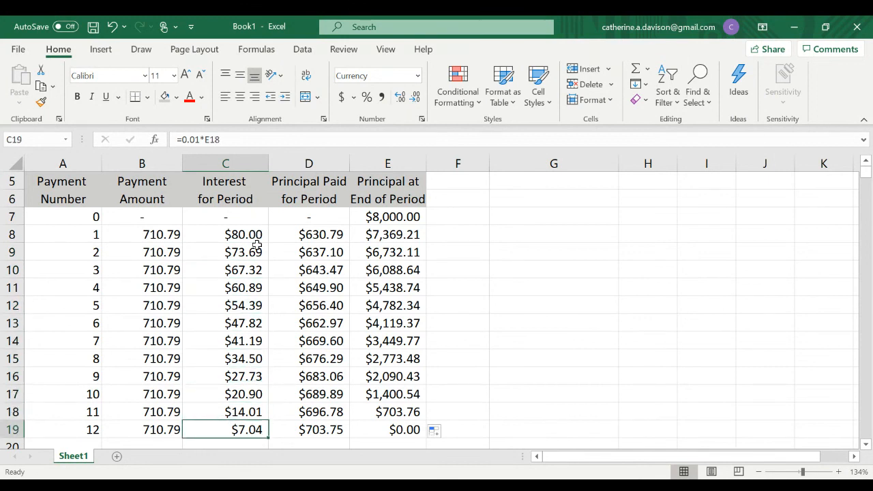
Step: Examine the remaining principal after each payment, going from E8 down to E19
click(403, 230)
key(Down)
key(Down)
key(Down)
key(Down)
key(Down)
key(Down)
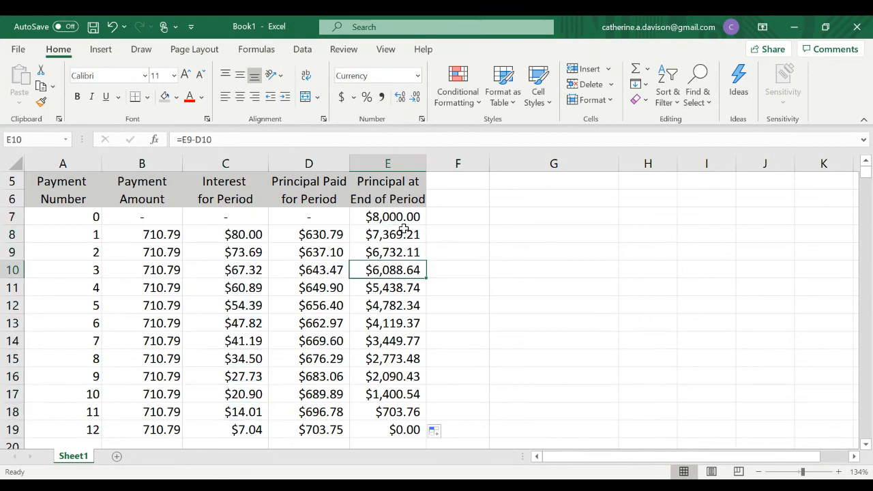
key(Down)
key(Down)
key(Down)
key(Down)
key(Down)
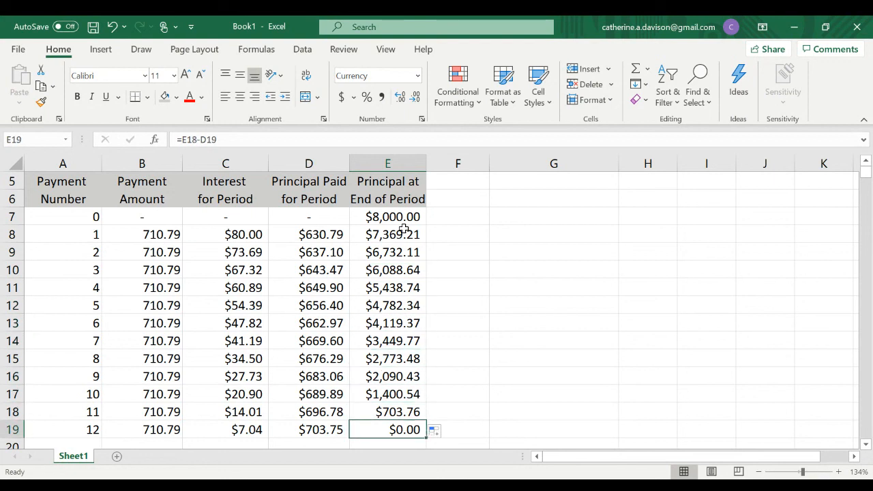